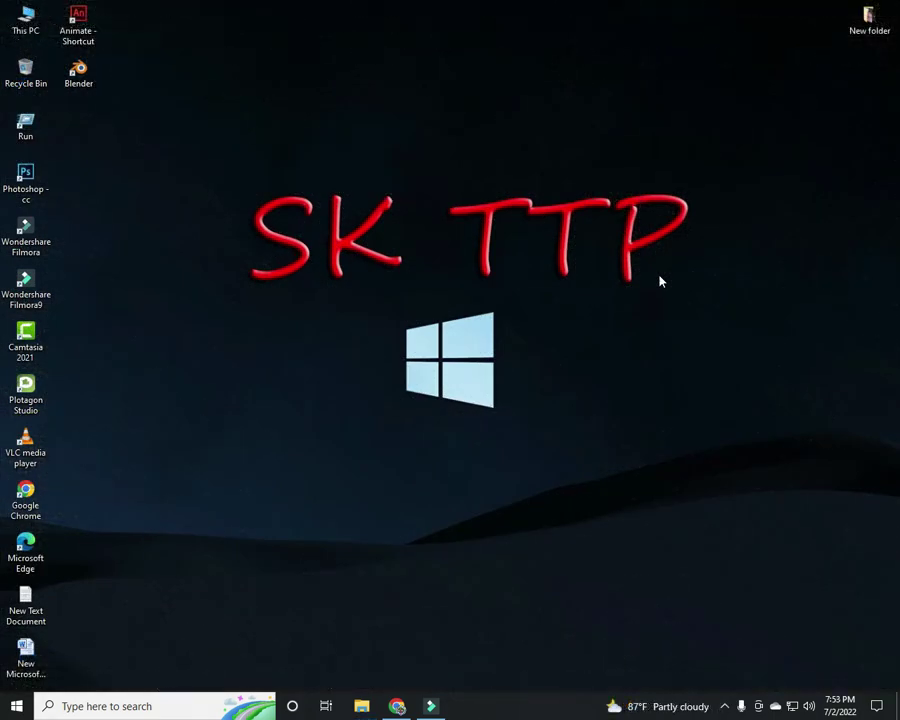
pyautogui.rightClick(508, 141)
pyautogui.click(570, 180)
pyautogui.rightClick(430, 103)
pyautogui.click(482, 142)
pyautogui.rightClick(482, 145)
pyautogui.click(476, 162)
pyautogui.rightClick(441, 148)
pyautogui.click(496, 192)
# Try to launch Blender from its desktop shortcut and dismiss the graphics card configuration error
pyautogui.doubleClick(88, 80)
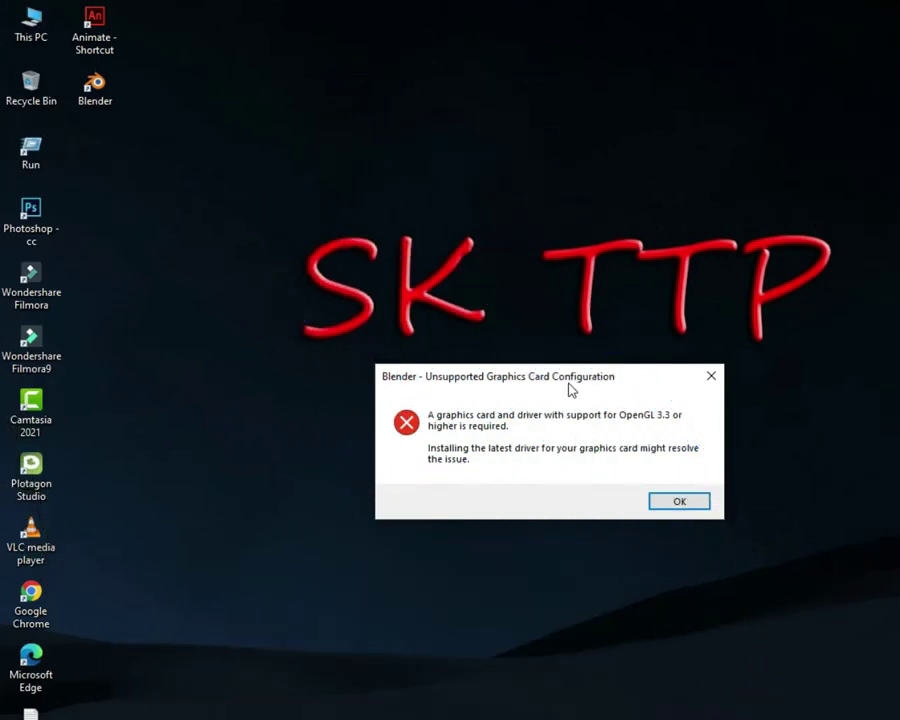
pyautogui.click(681, 502)
pyautogui.rightClick(521, 288)
pyautogui.click(522, 290)
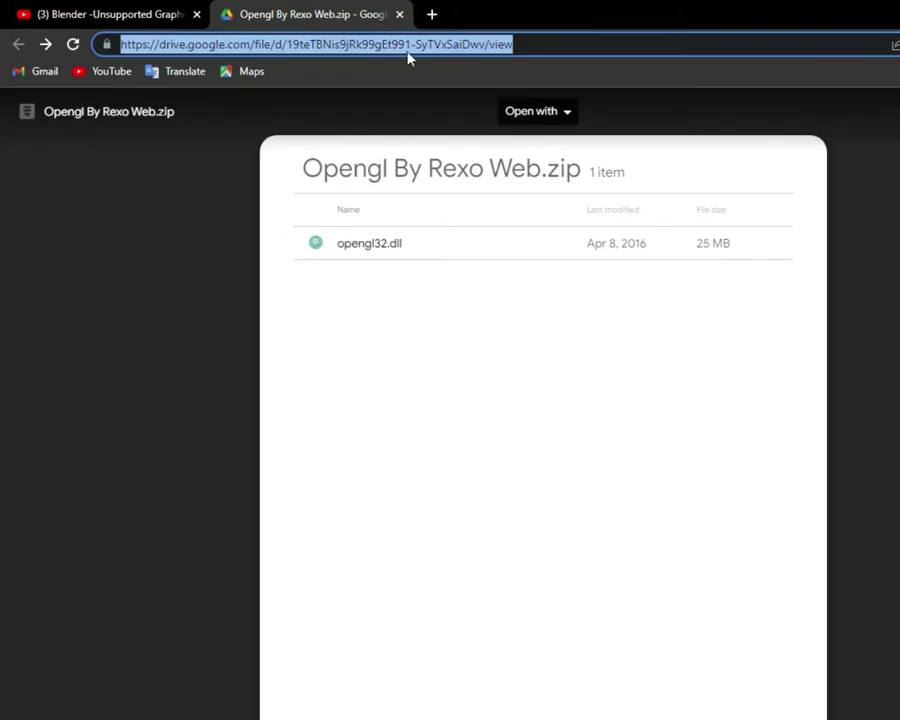
# Examine the Google Drive page and its web address for Opengl By Rexo Web.zip in the browser
pyautogui.moveTo(577, 42); pyautogui.dragTo(112, 62)
pyautogui.click(110, 47)
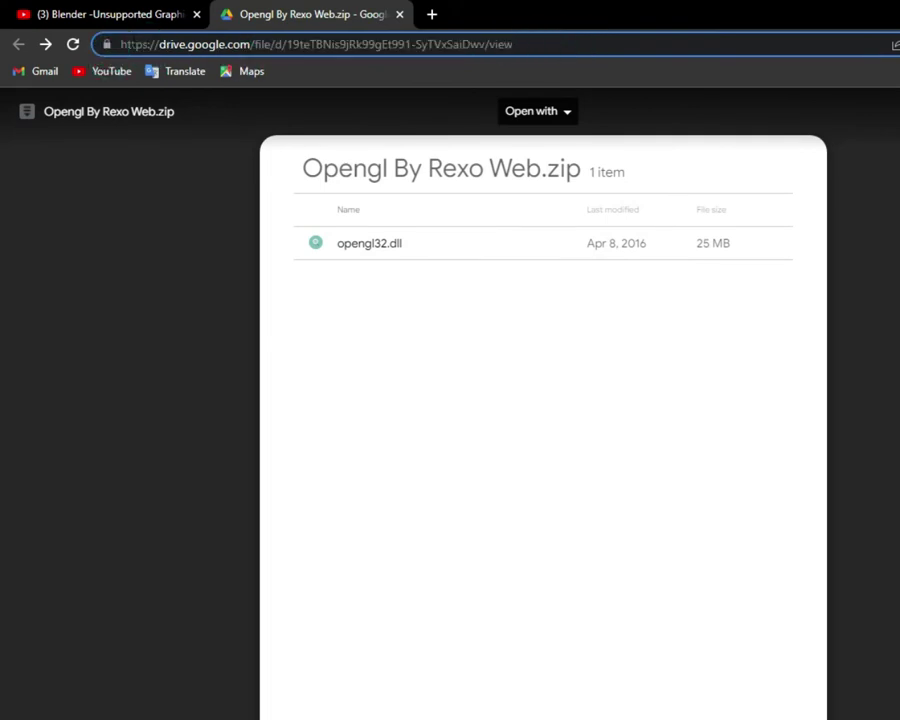
pyautogui.click(527, 44)
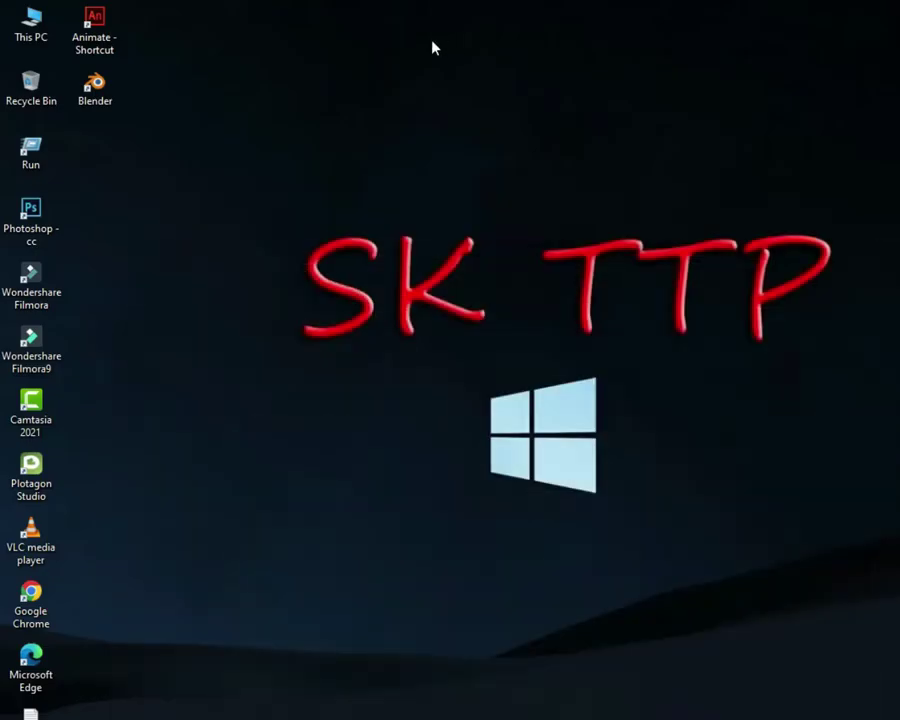
# Copy the Opengl By Rexo Web archive from the Downloads folder and paste it onto the desktop
pyautogui.rightClick(431, 43)
pyautogui.click(458, 90)
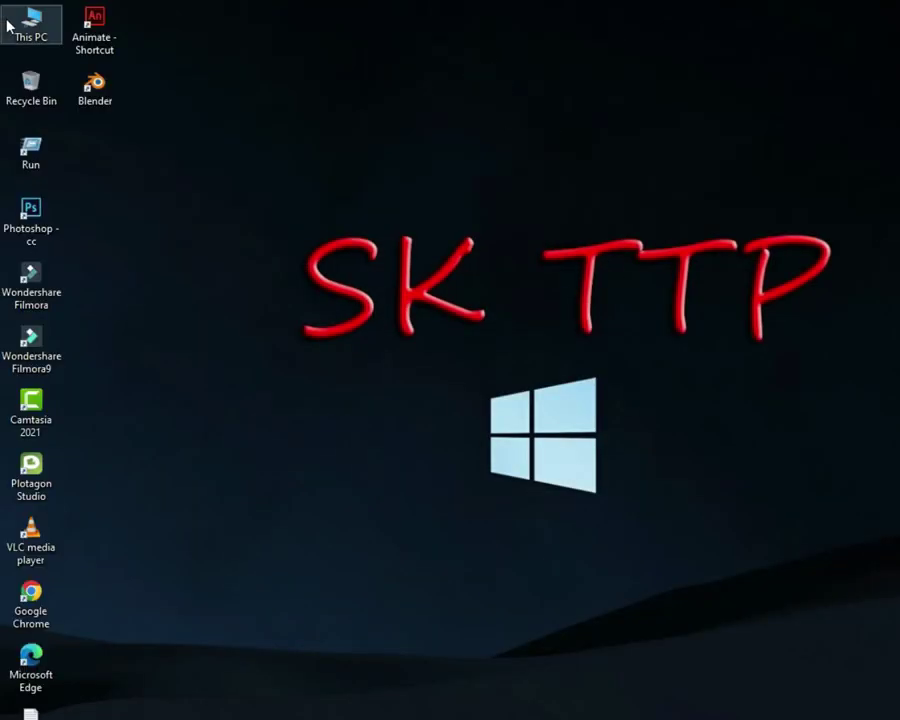
pyautogui.doubleClick(30, 25)
pyautogui.click(70, 218)
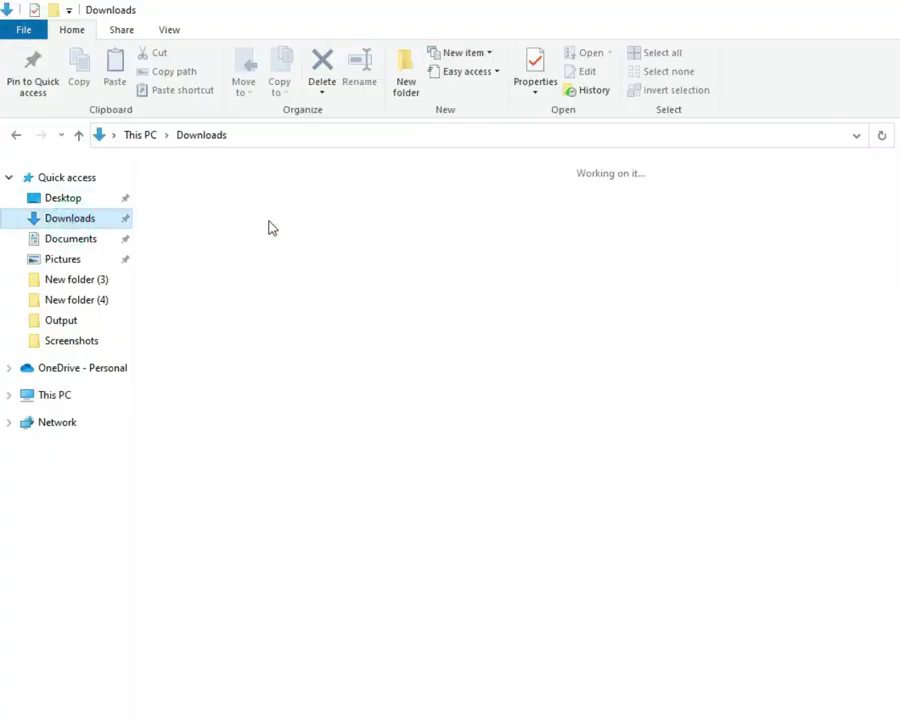
pyautogui.rightClick(179, 219)
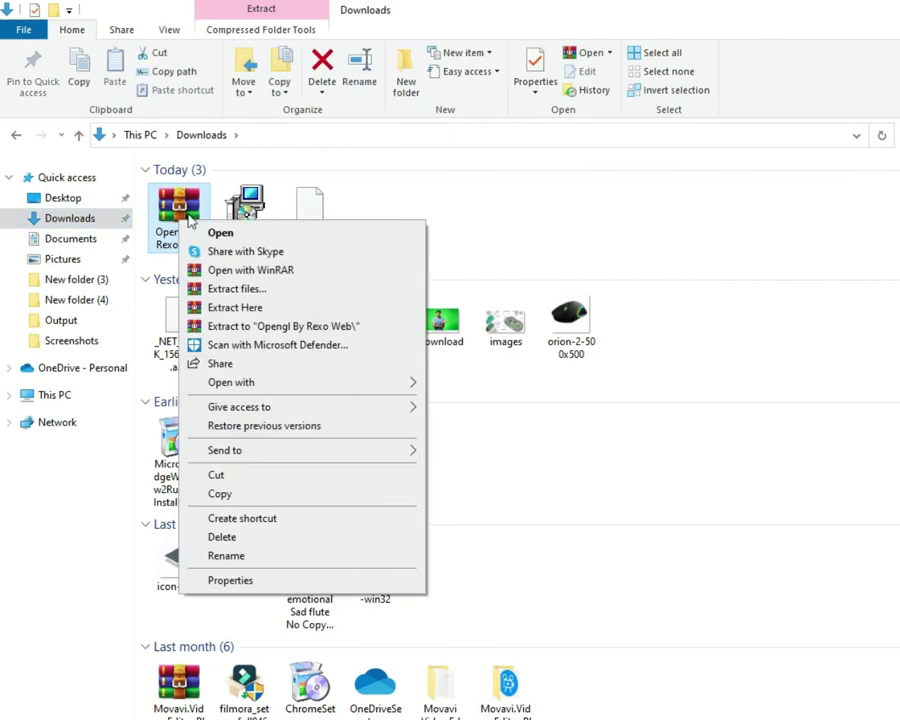
pyautogui.click(239, 497)
pyautogui.press('super+d')
pyautogui.rightClick(480, 169)
pyautogui.click(550, 241)
# Extract the Opengl By Rexo Web archive directly onto the desktop and refresh the desktop
pyautogui.rightClick(693, 171)
pyautogui.click(476, 94)
pyautogui.rightClick(475, 90)
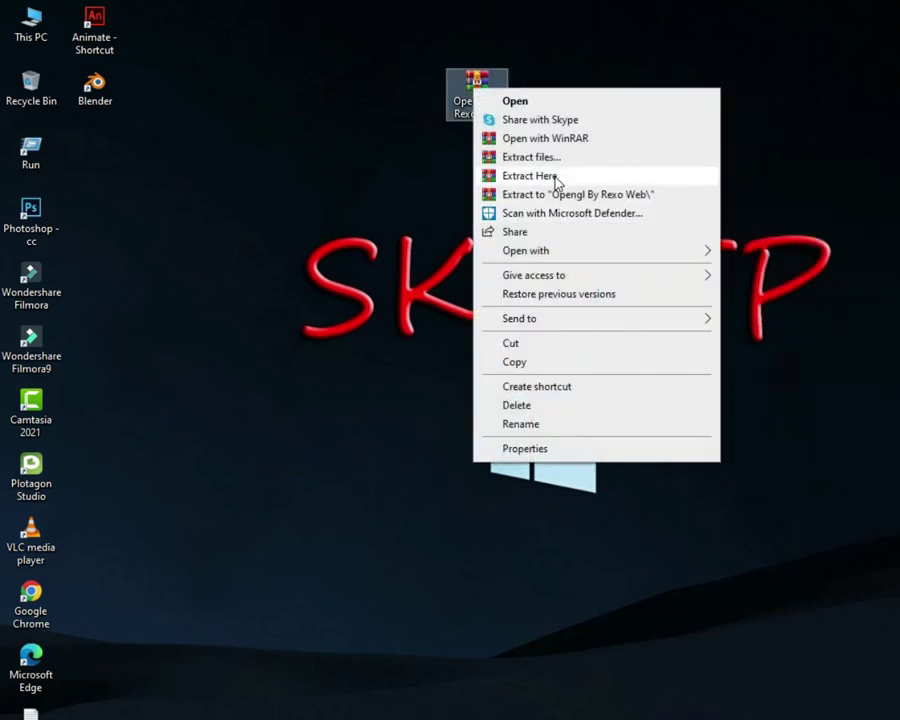
pyautogui.click(554, 176)
pyautogui.rightClick(384, 141)
pyautogui.click(458, 192)
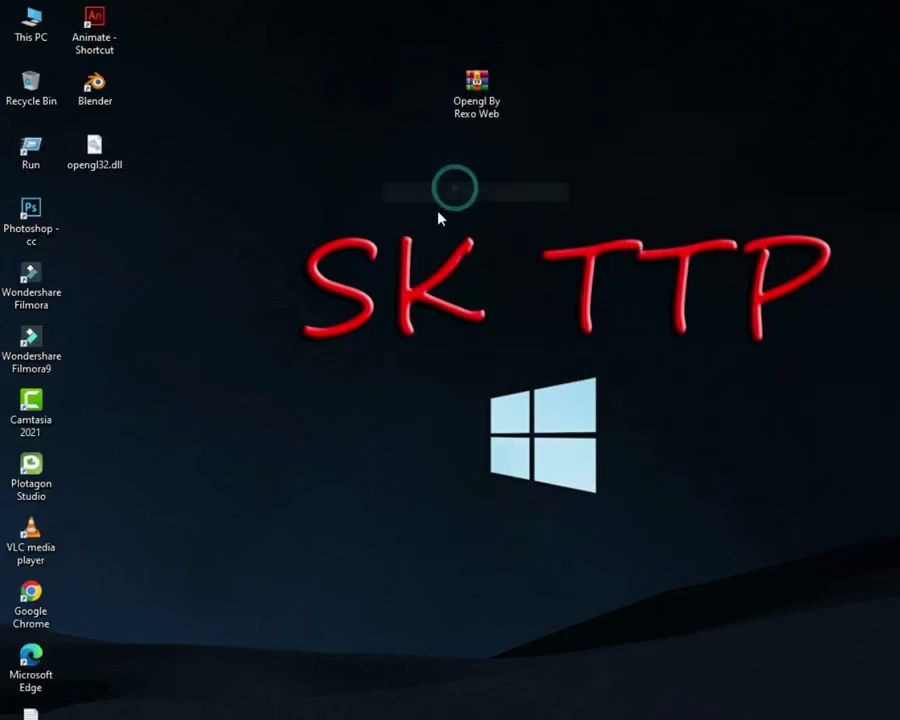
# Copy the extracted opengl32.dll file and open the file location of the Blender desktop shortcut
pyautogui.rightClick(98, 163)
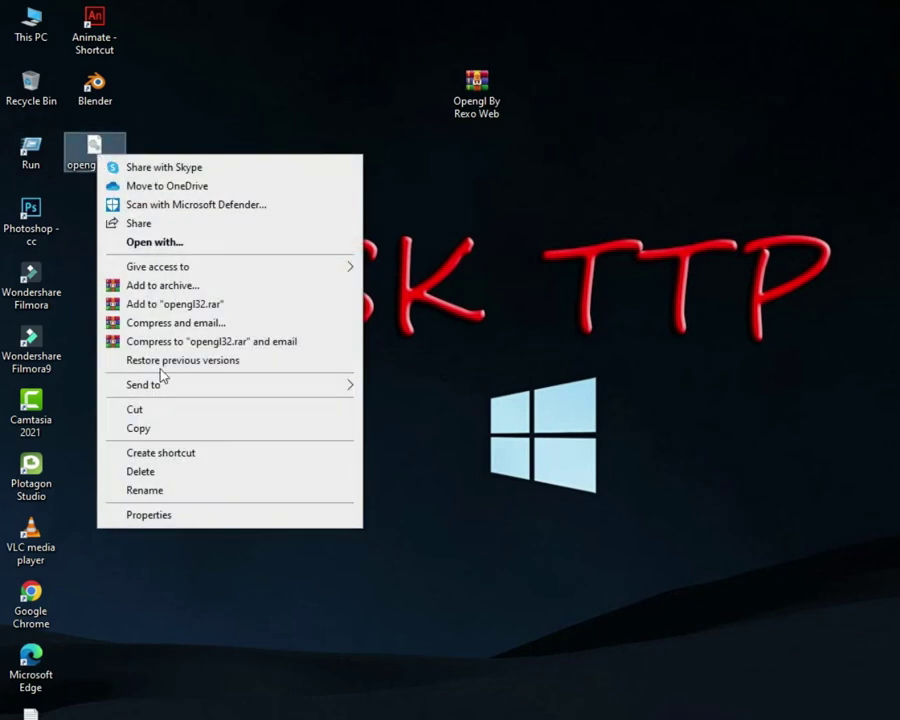
pyautogui.click(175, 429)
pyautogui.rightClick(102, 92)
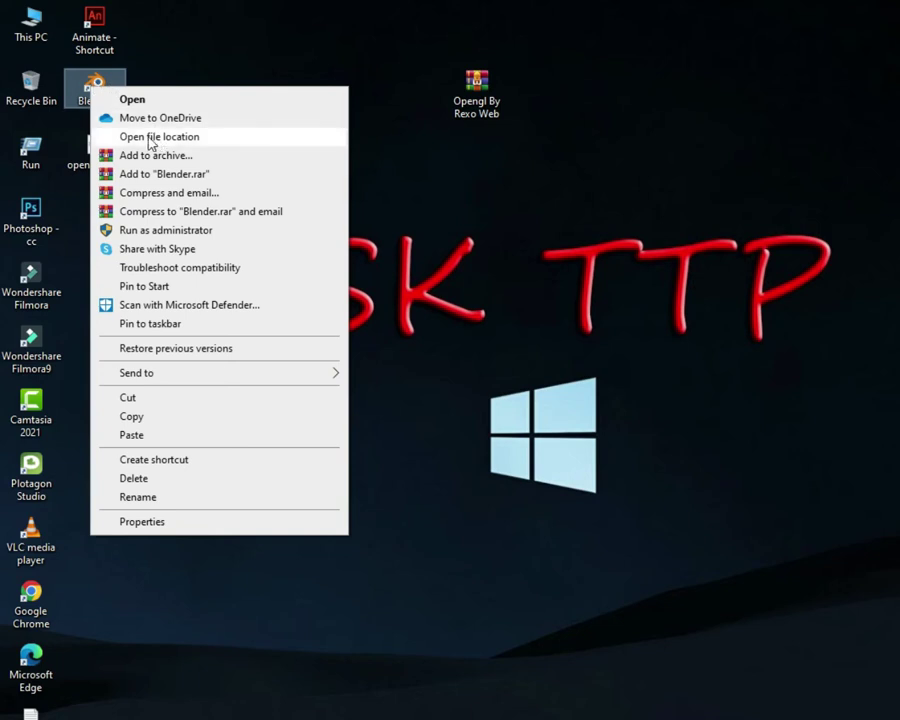
pyautogui.click(238, 147)
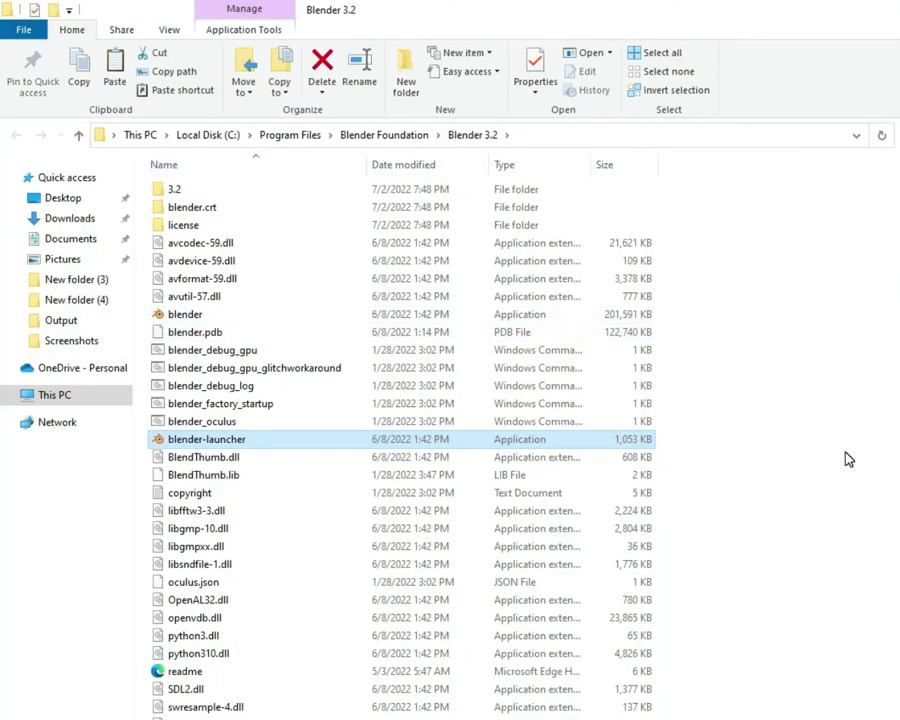
# Paste opengl32.dll into the Blender 3.2 program folder, granting administrator permission for the copy
pyautogui.click(849, 487)
pyautogui.rightClick(825, 354)
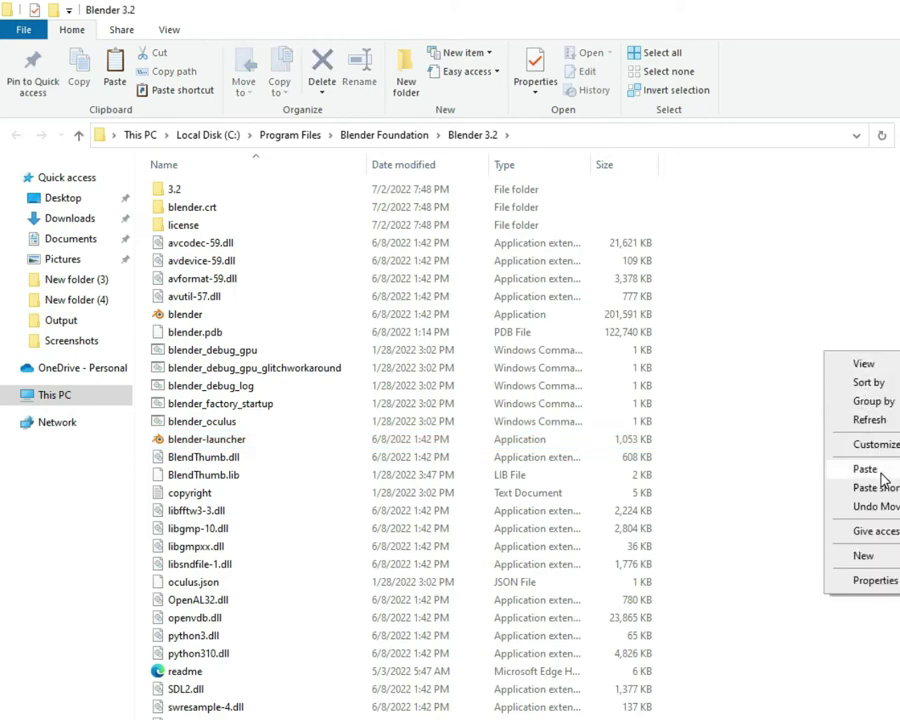
pyautogui.click(880, 472)
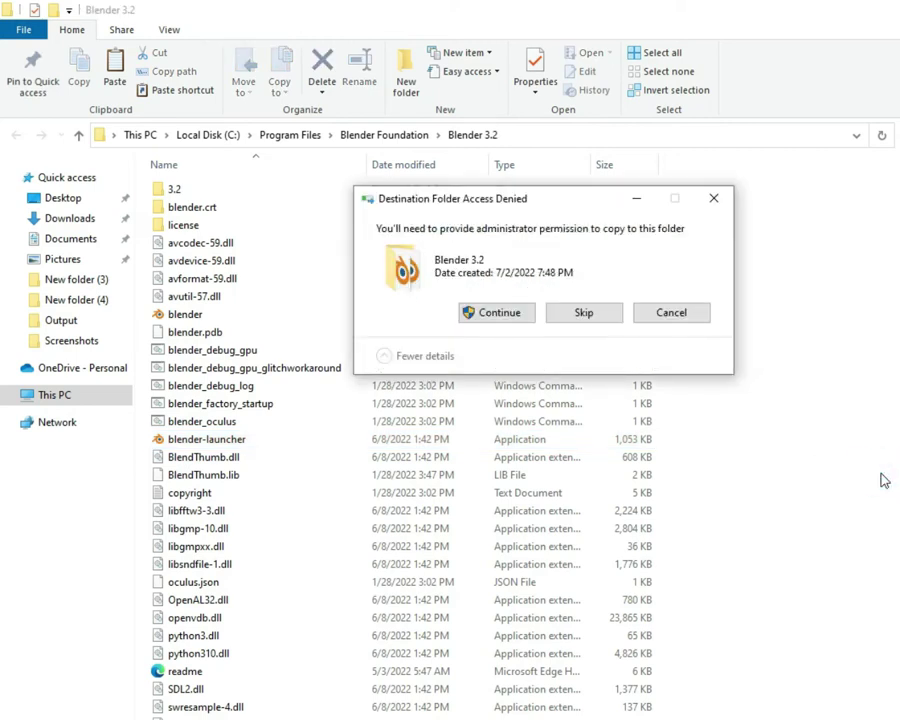
pyautogui.click(509, 316)
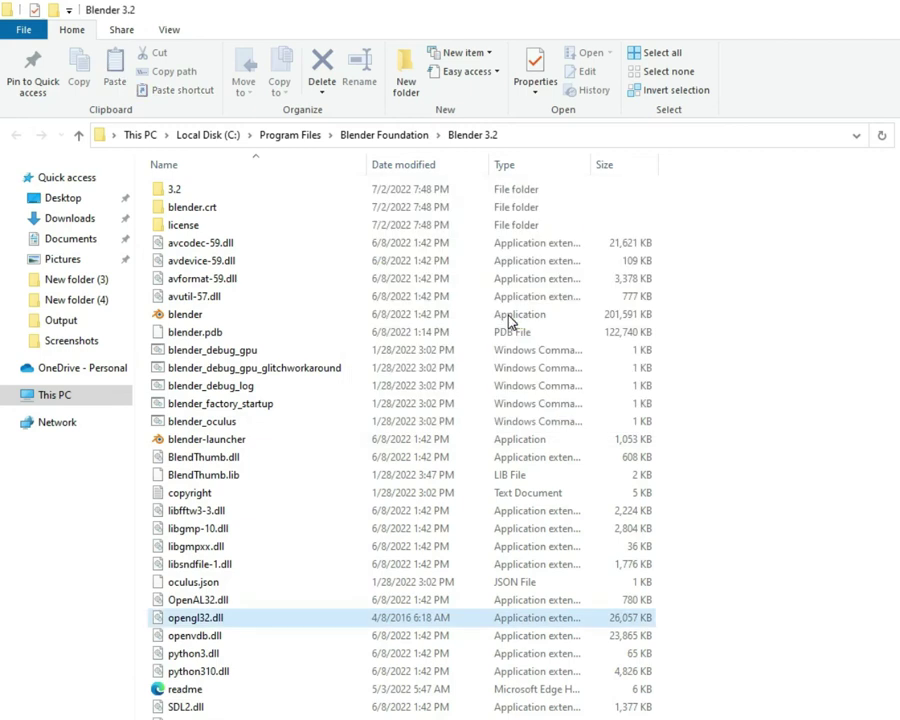
pyautogui.click(796, 382)
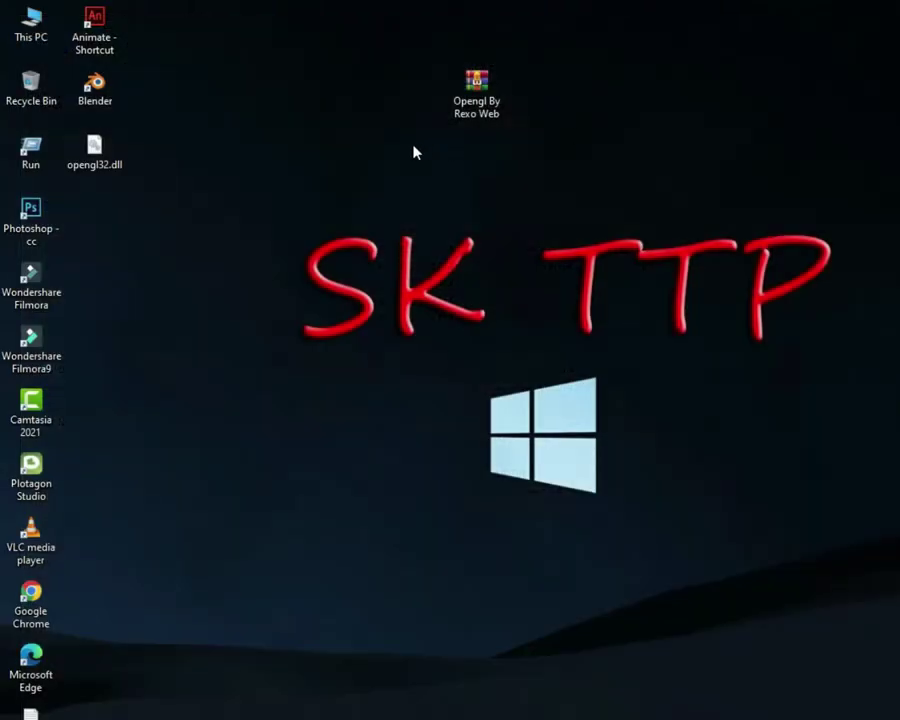
# Move the Opengl By Rexo Web archive icon to the opposite side of the desktop from the program shortcuts
pyautogui.rightClick(412, 147)
pyautogui.click(459, 195)
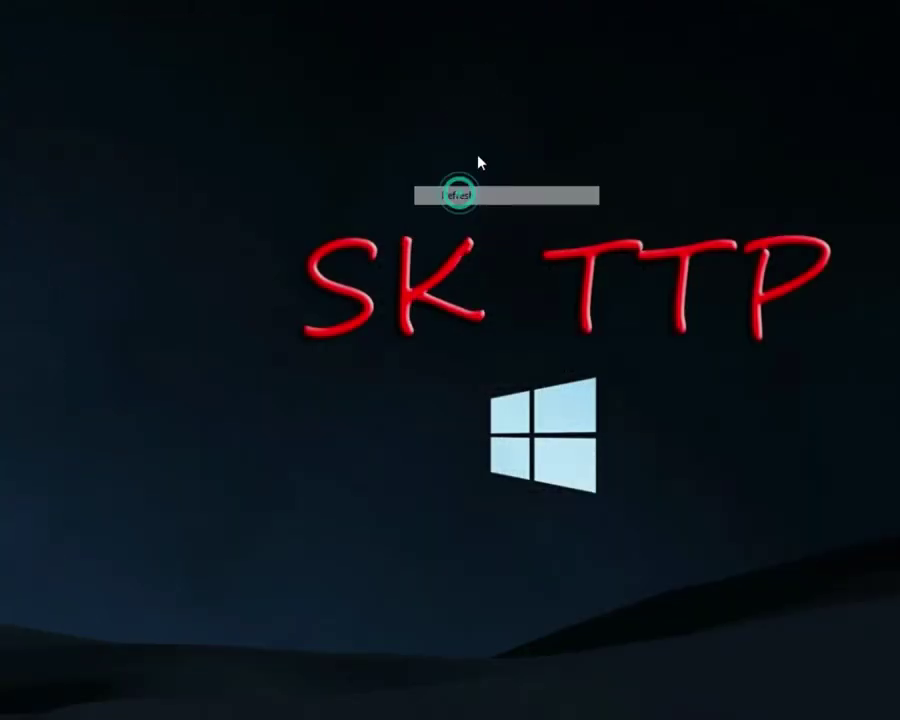
pyautogui.moveTo(477, 98); pyautogui.dragTo(858, 155)
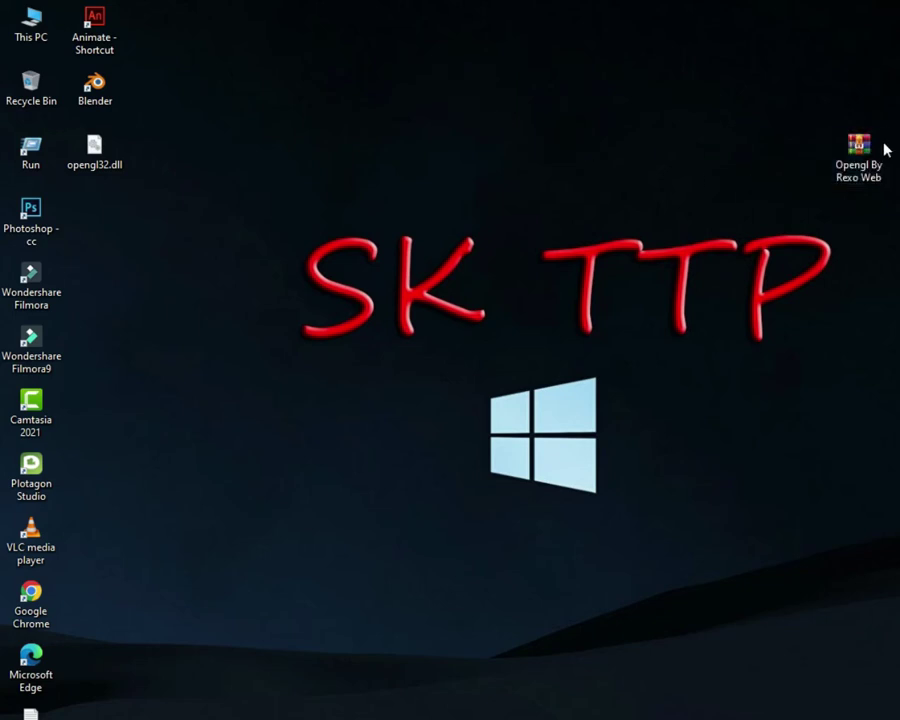
pyautogui.rightClick(726, 64)
pyautogui.click(780, 110)
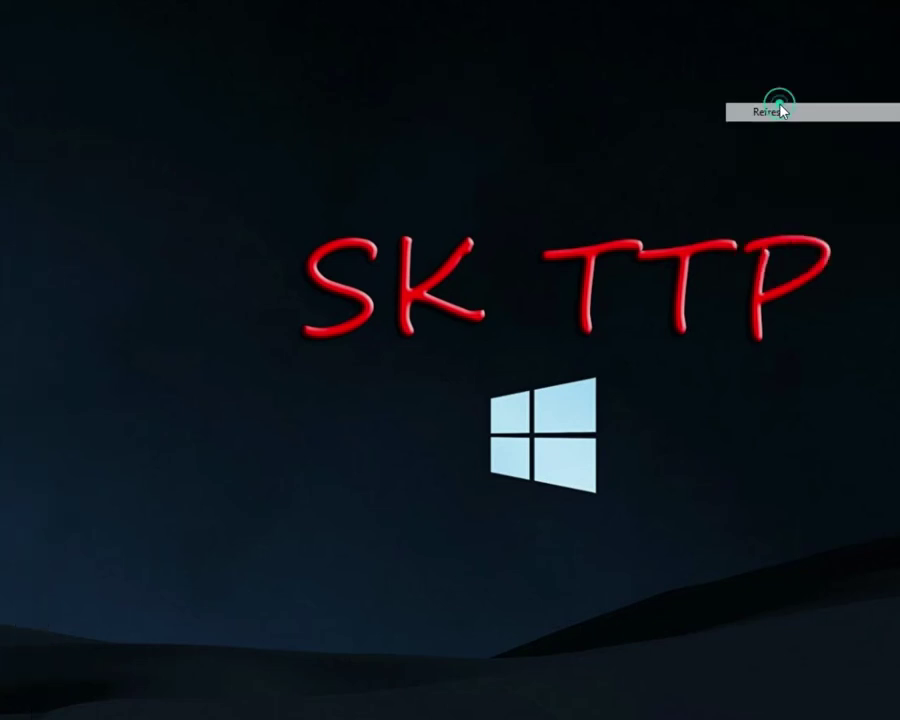
# Open Computer Management from This PC and expand the display adapters in Device Manager
pyautogui.doubleClick(30, 24)
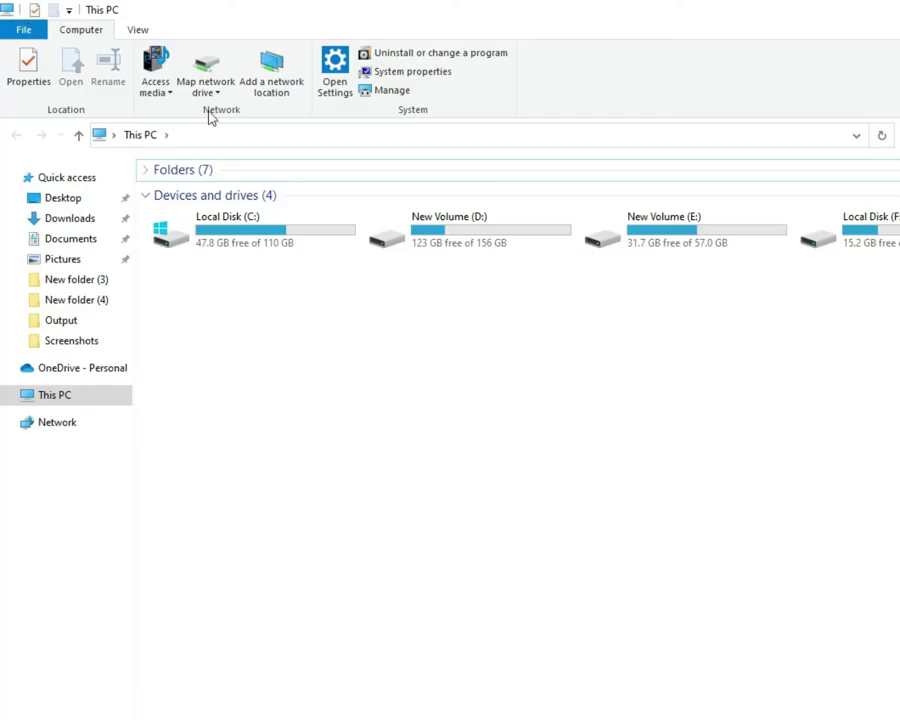
pyautogui.click(389, 92)
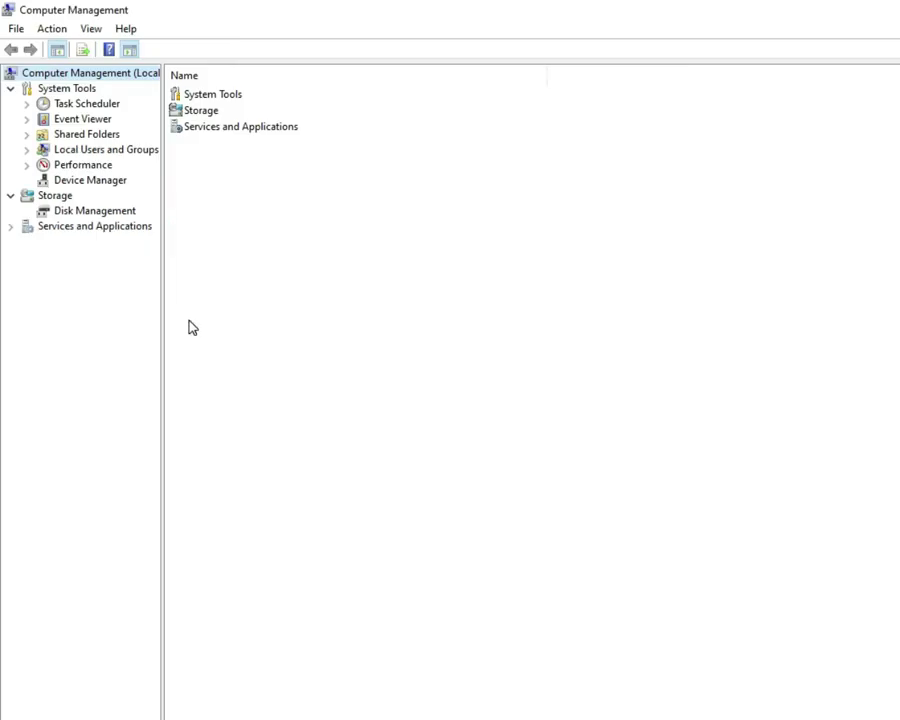
pyautogui.click(106, 189)
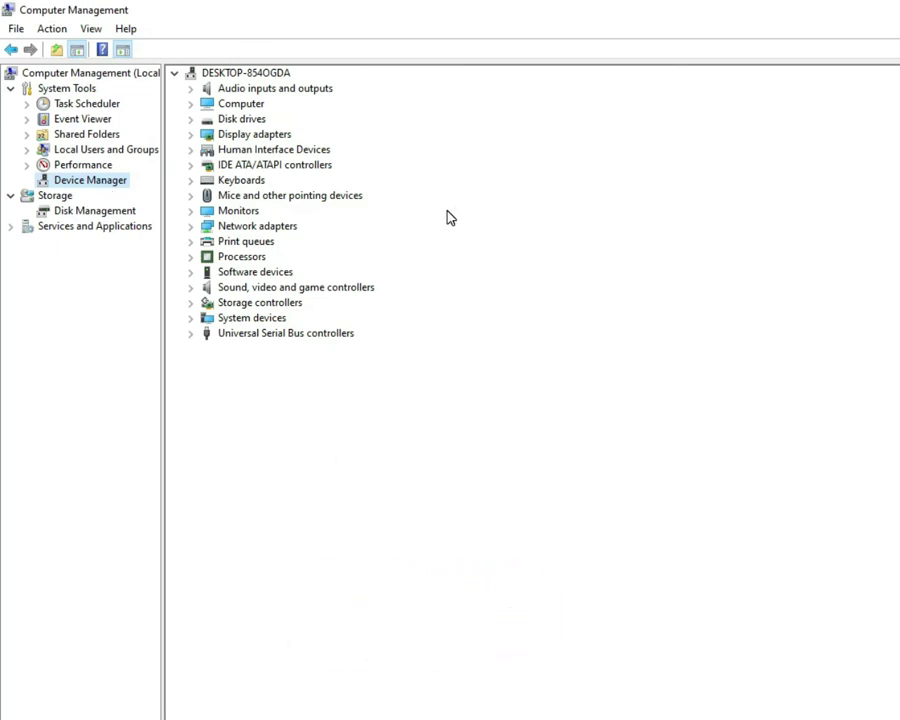
pyautogui.doubleClick(246, 137)
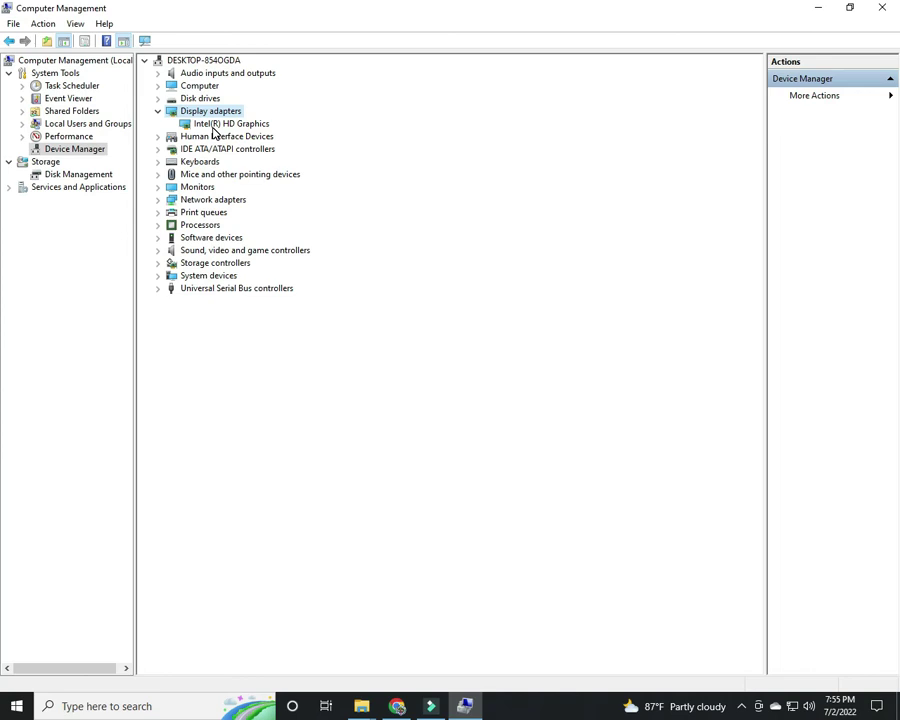
# Search automatically for an updated Intel(R) HD Graphics driver, extending the search to Windows Update
pyautogui.doubleClick(219, 124)
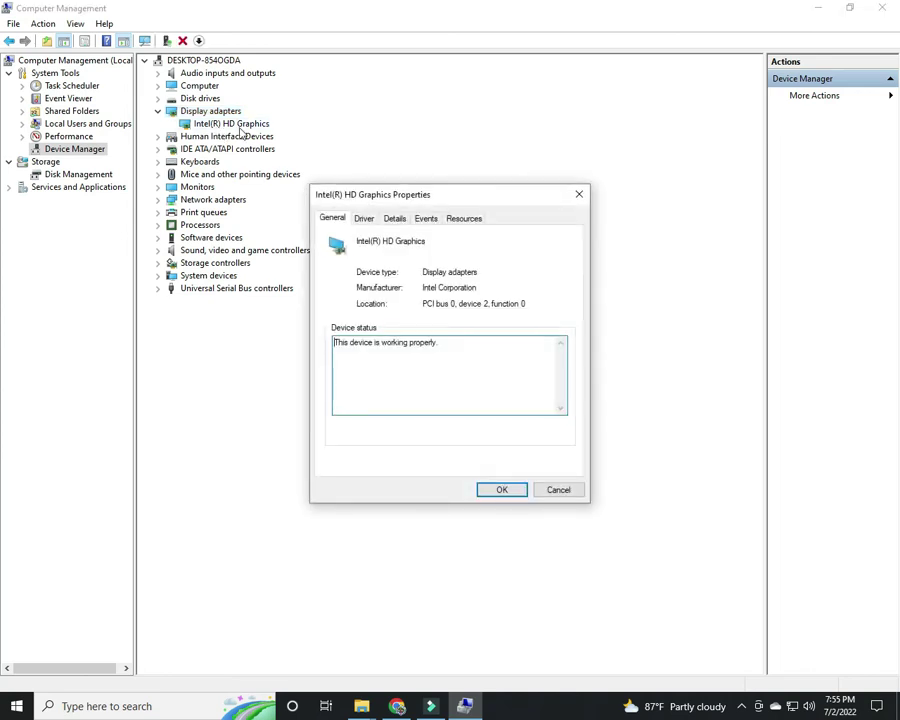
pyautogui.click(364, 222)
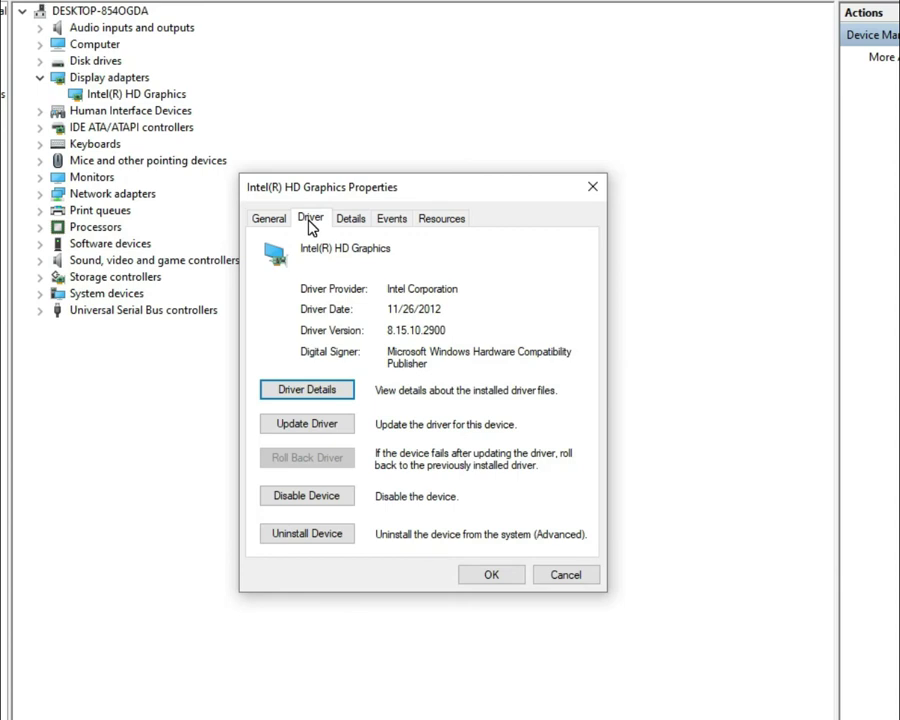
pyautogui.click(300, 428)
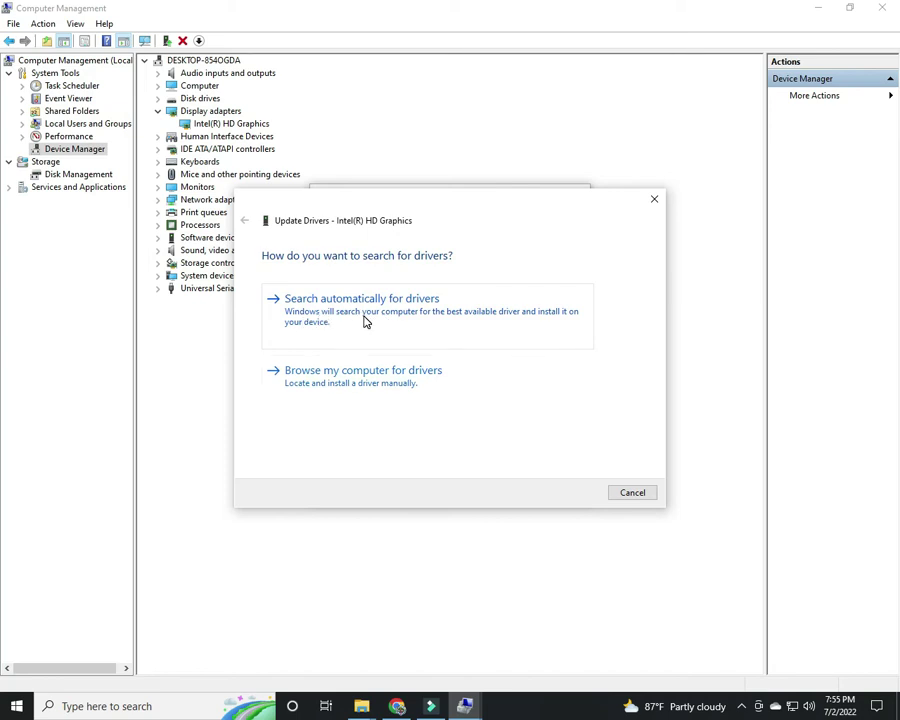
pyautogui.click(390, 321)
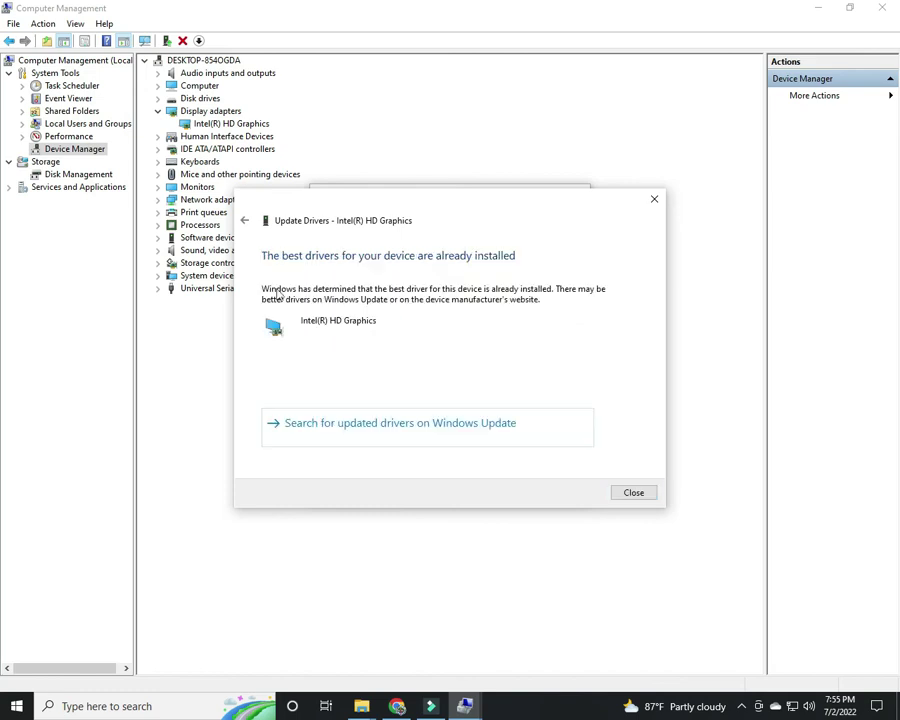
pyautogui.click(364, 424)
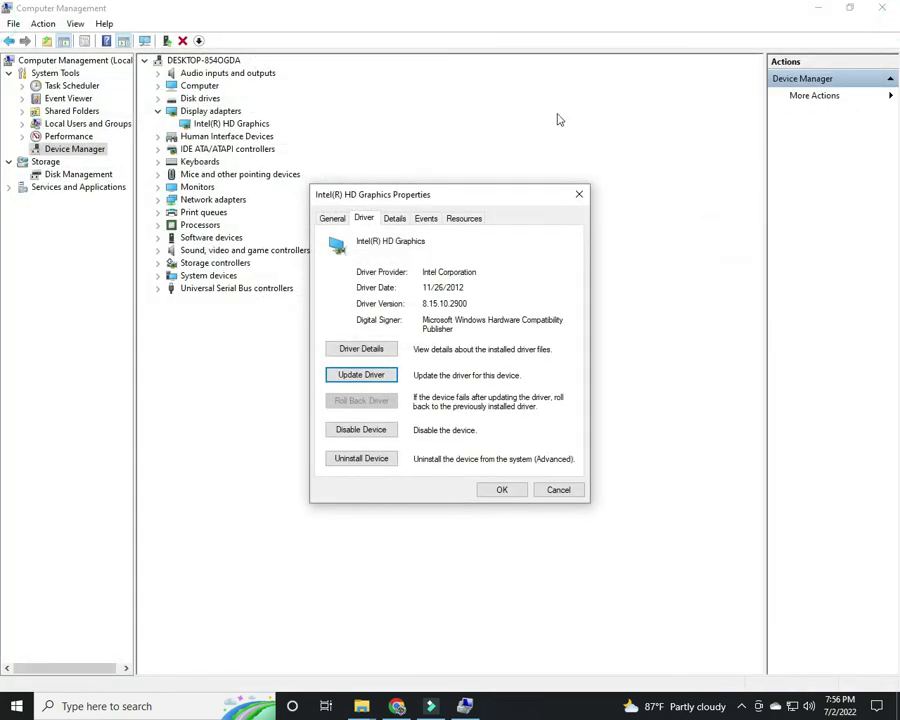
# Close the Intel(R) HD Graphics properties, Computer Management and This PC windows
pyautogui.click(580, 194)
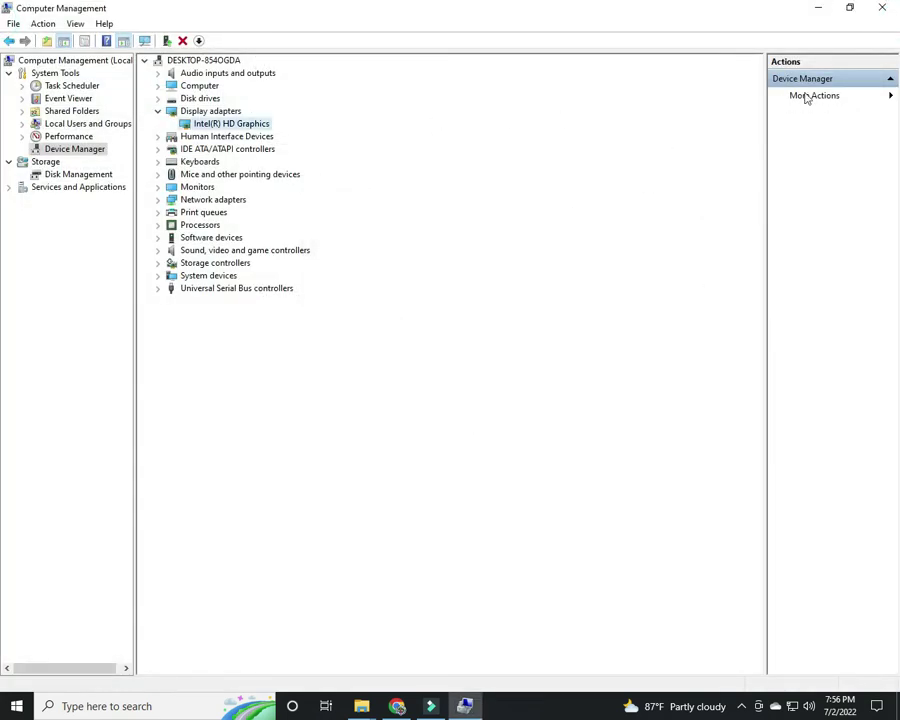
pyautogui.click(884, 7)
pyautogui.click(884, 7)
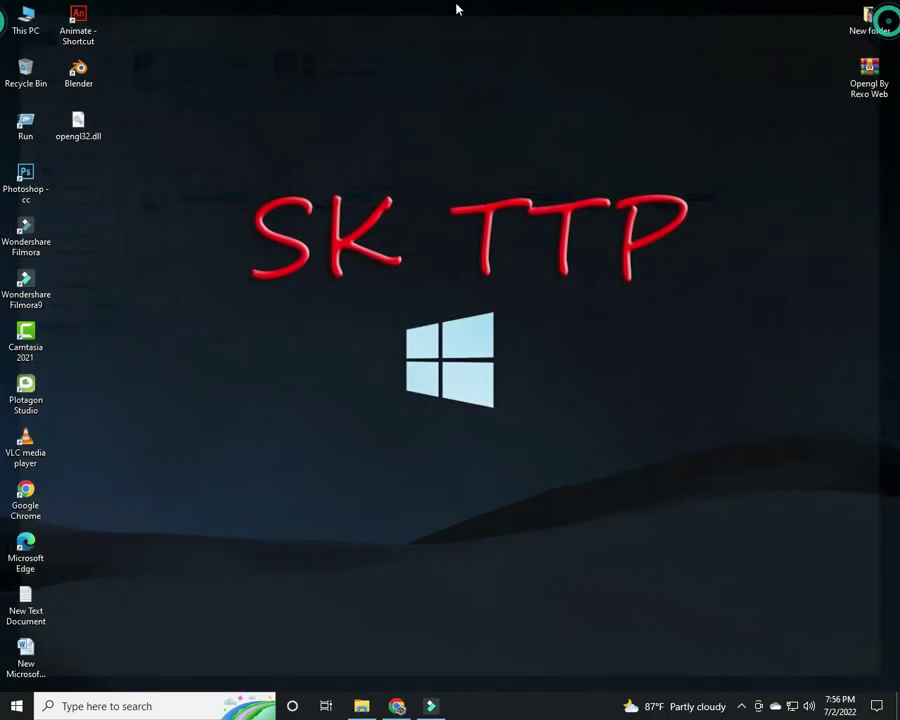
pyautogui.rightClick(454, 3)
pyautogui.click(506, 45)
pyautogui.rightClick(362, 48)
pyautogui.click(402, 88)
pyautogui.rightClick(392, 90)
pyautogui.click(457, 131)
pyautogui.rightClick(422, 139)
pyautogui.click(480, 178)
pyautogui.rightClick(289, 82)
pyautogui.click(340, 121)
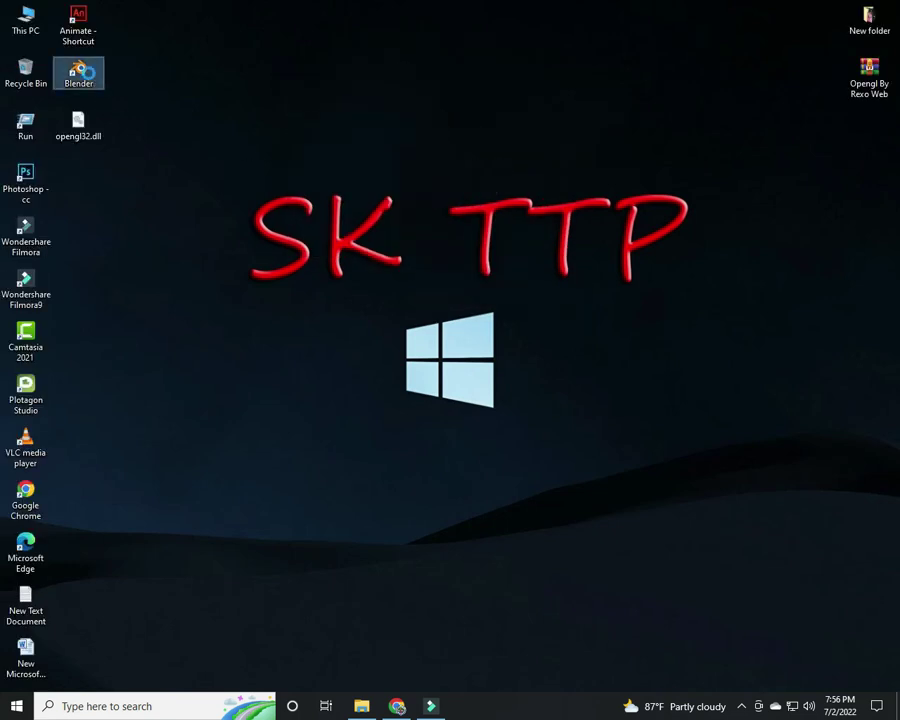
# Run Blender as administrator from its desktop shortcut
pyautogui.rightClick(88, 75)
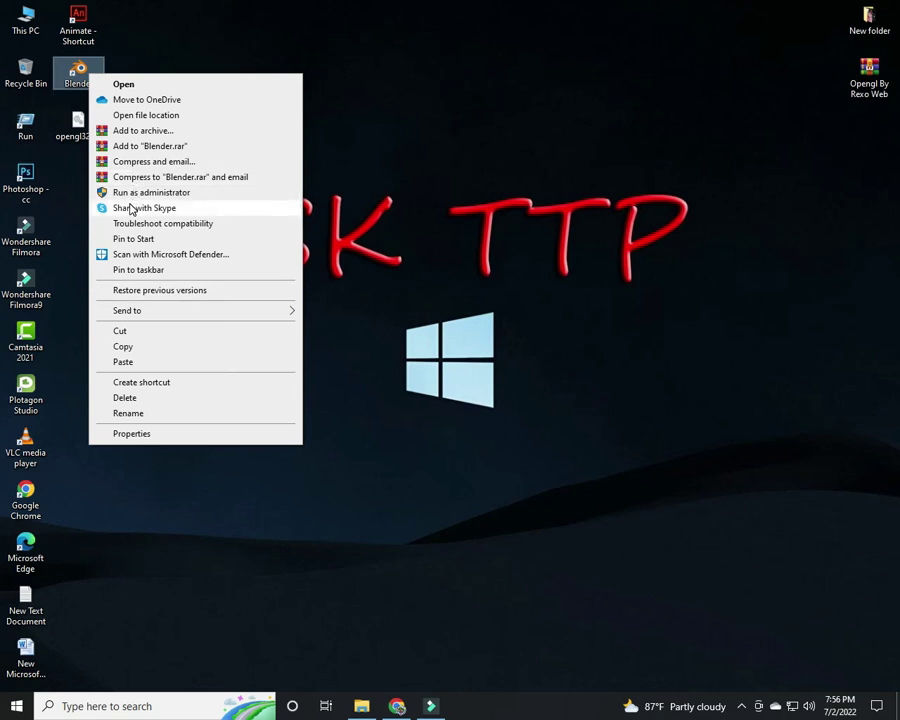
pyautogui.click(158, 193)
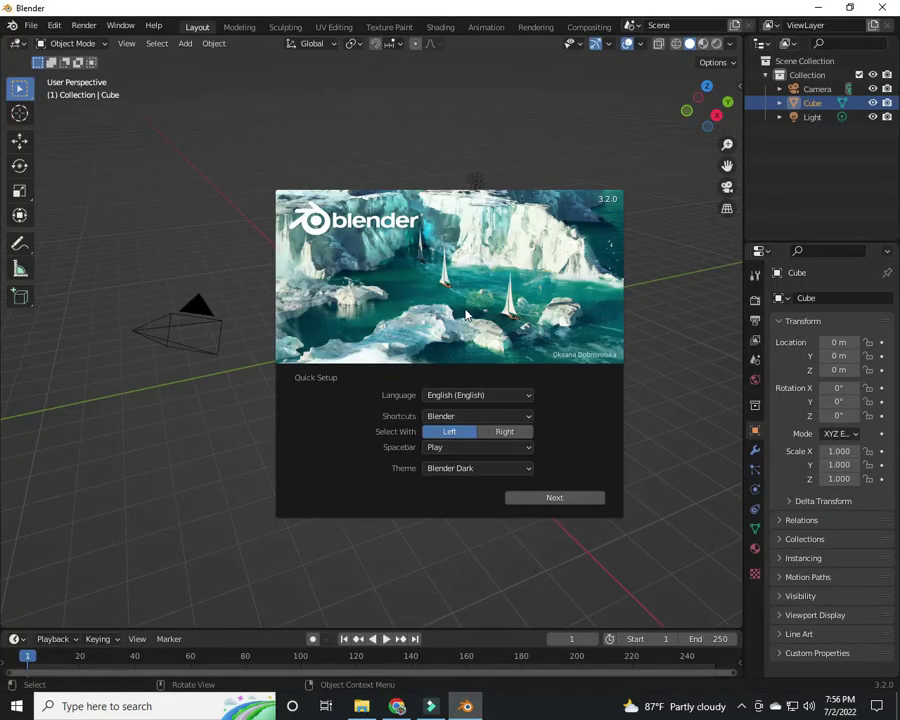
# Complete Blender's Quick Setup with Select With set to Left, and choose to open an existing file
pyautogui.click(505, 436)
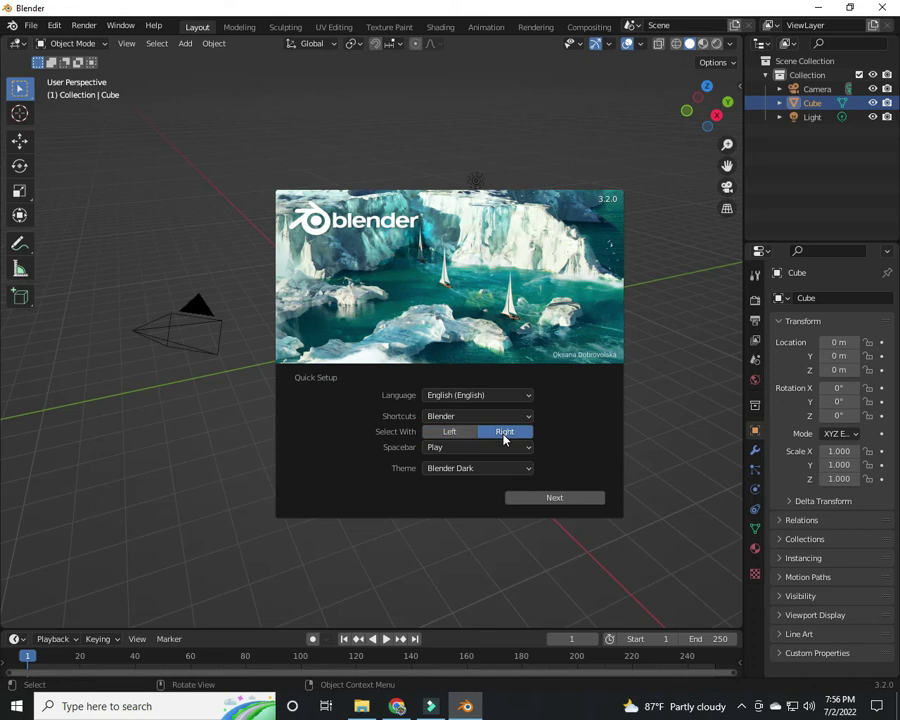
pyautogui.click(450, 436)
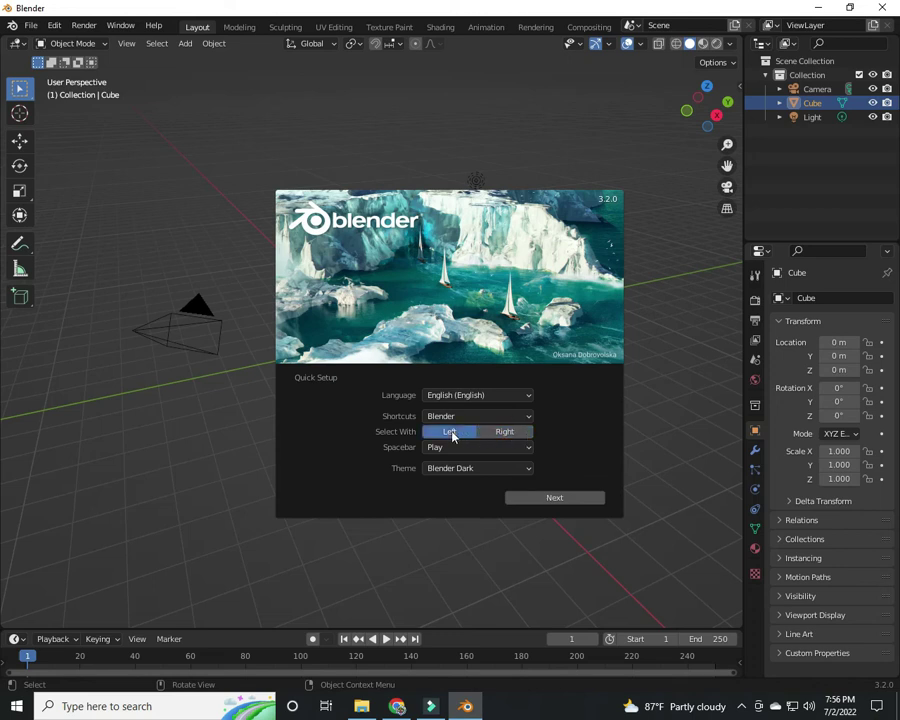
pyautogui.click(528, 448)
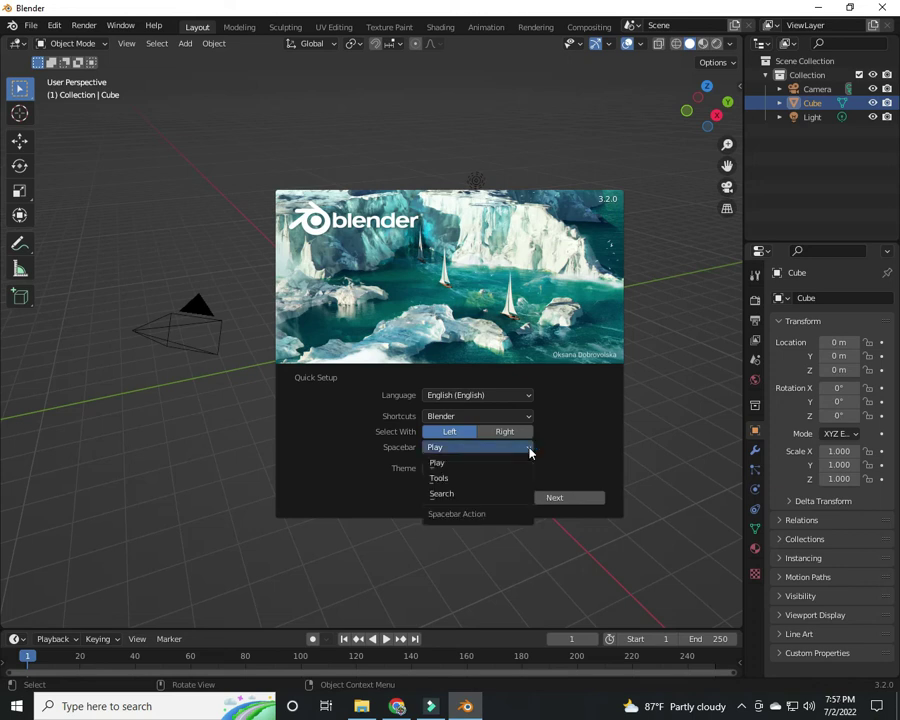
pyautogui.click(529, 452)
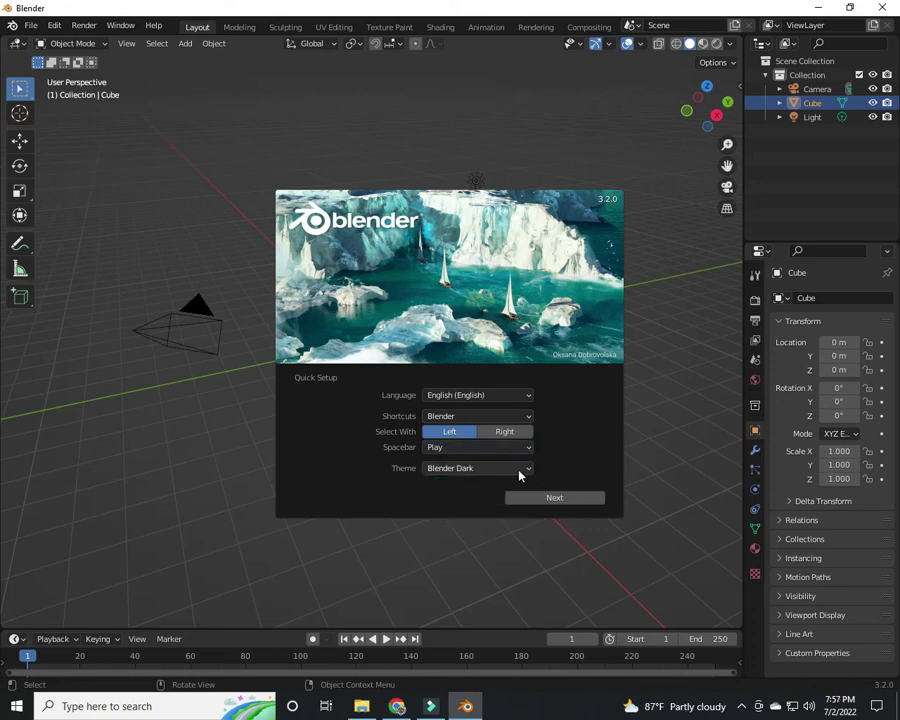
pyautogui.click(519, 475)
pyautogui.click(526, 474)
pyautogui.click(560, 502)
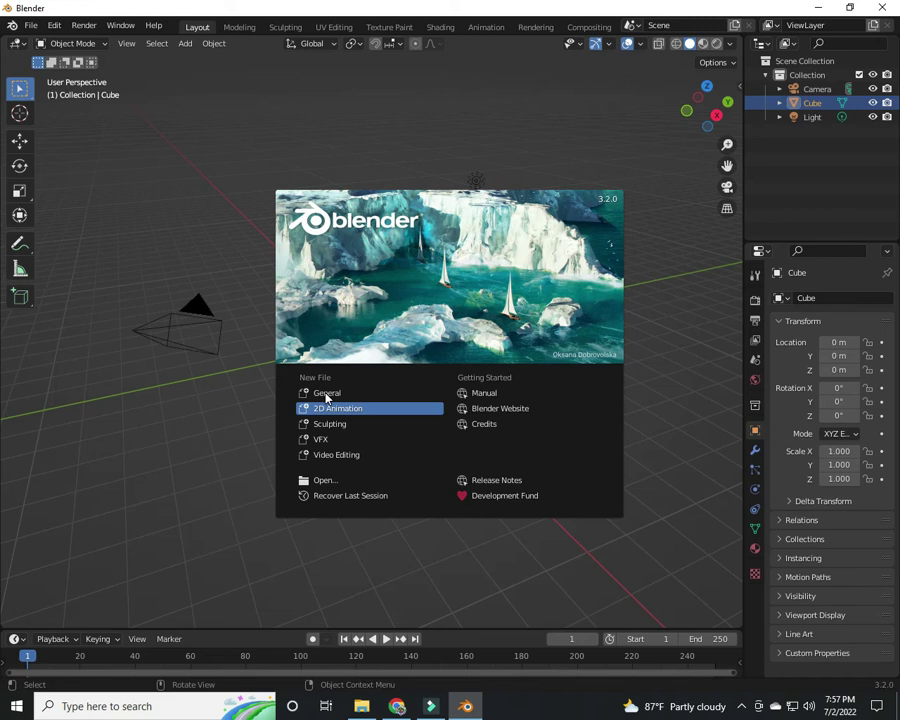
pyautogui.click(322, 482)
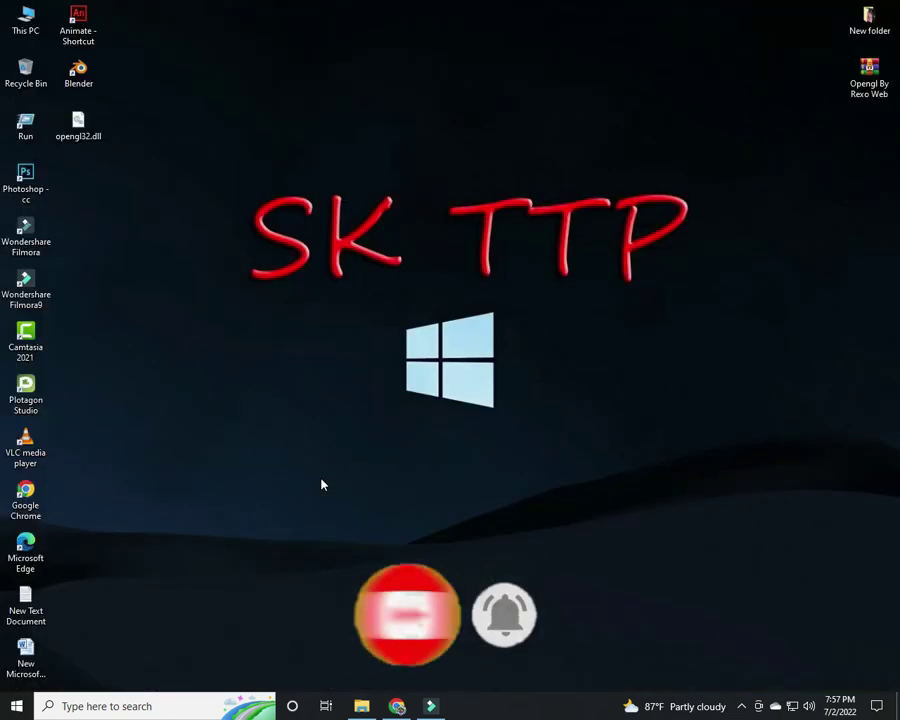
pyautogui.rightClick(364, 61)
pyautogui.click(426, 98)
pyautogui.rightClick(376, 72)
pyautogui.click(433, 112)
pyautogui.rightClick(388, 90)
pyautogui.click(444, 132)
# Launch Blender normally from its desktop shortcut
pyautogui.doubleClick(84, 78)
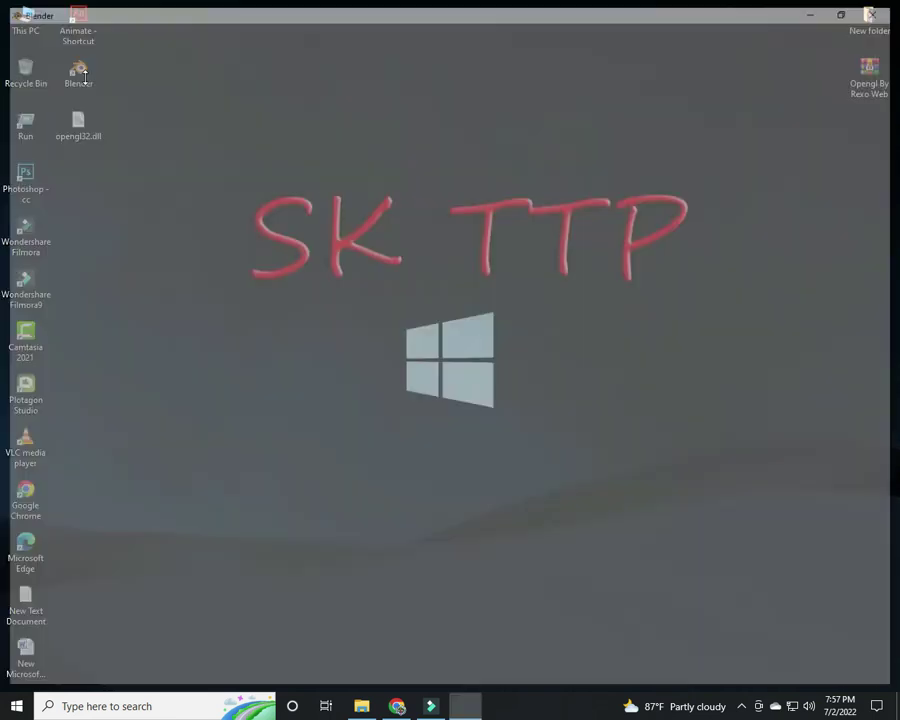